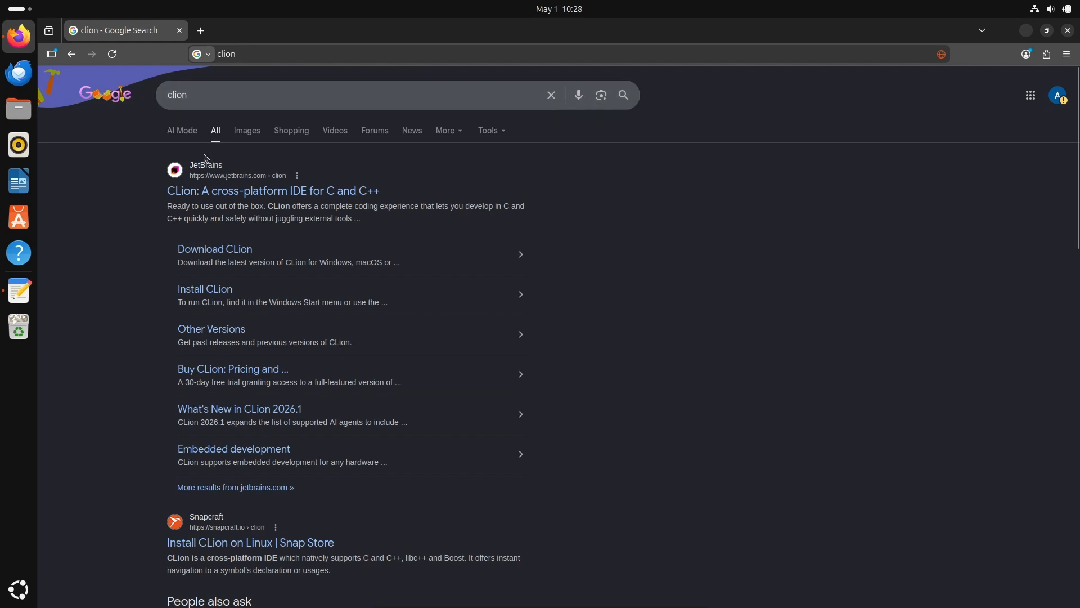
Download the CLion .tar.gz (Linux) archive from the JetBrains website and view the download's progress.
left_click(269, 193)
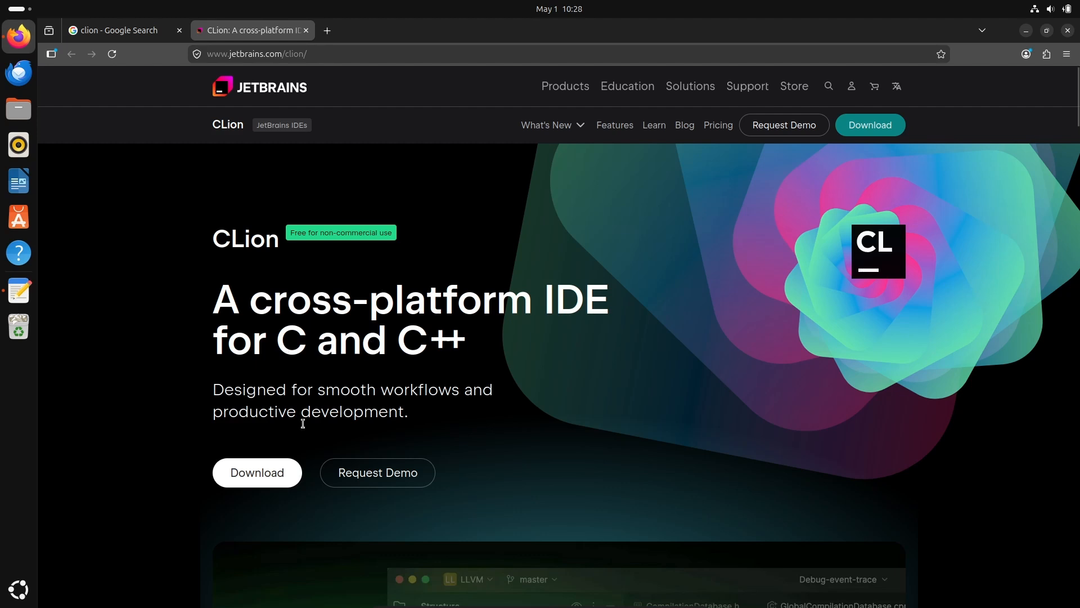
left_click(256, 473)
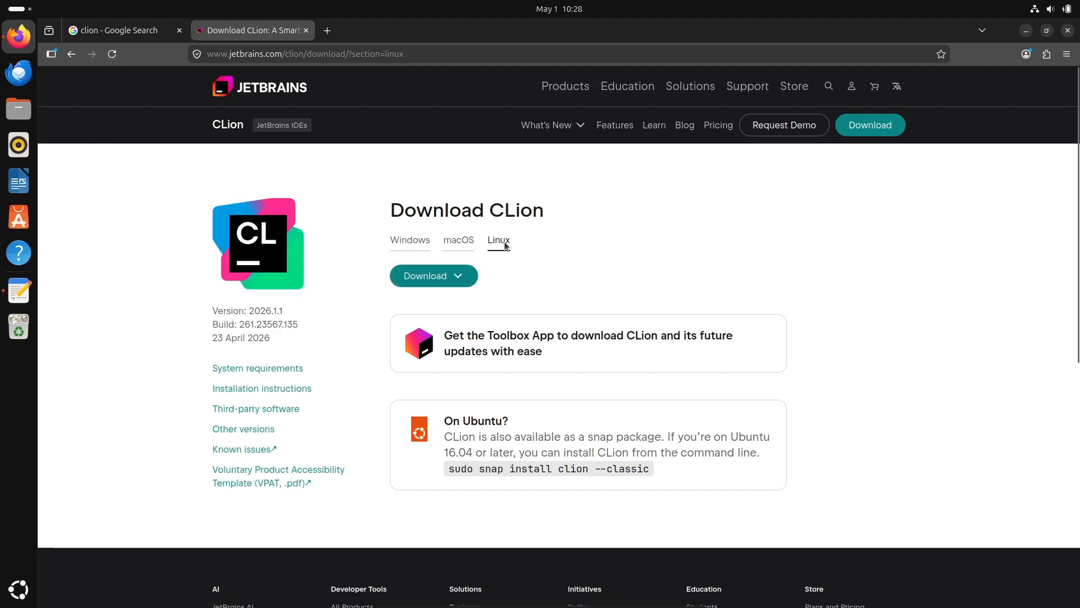
left_click(461, 276)
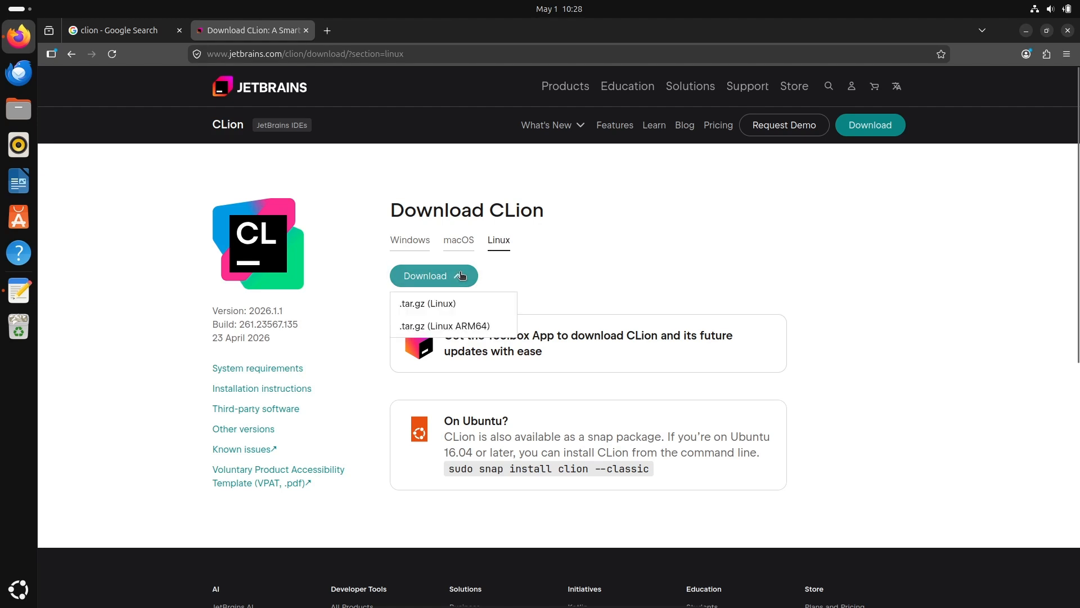
left_click(418, 304)
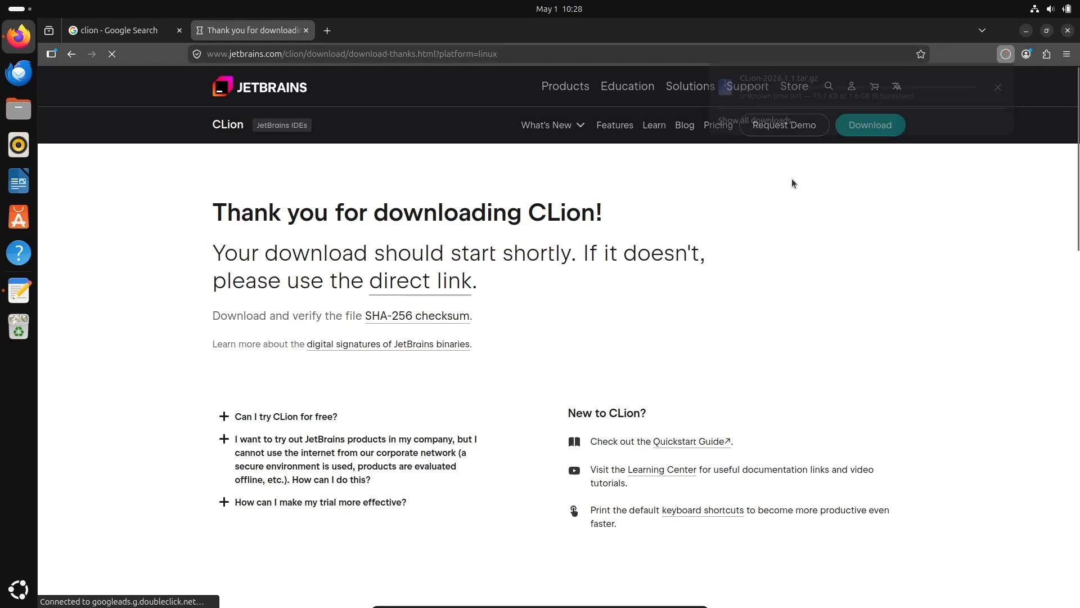
left_click(1005, 56)
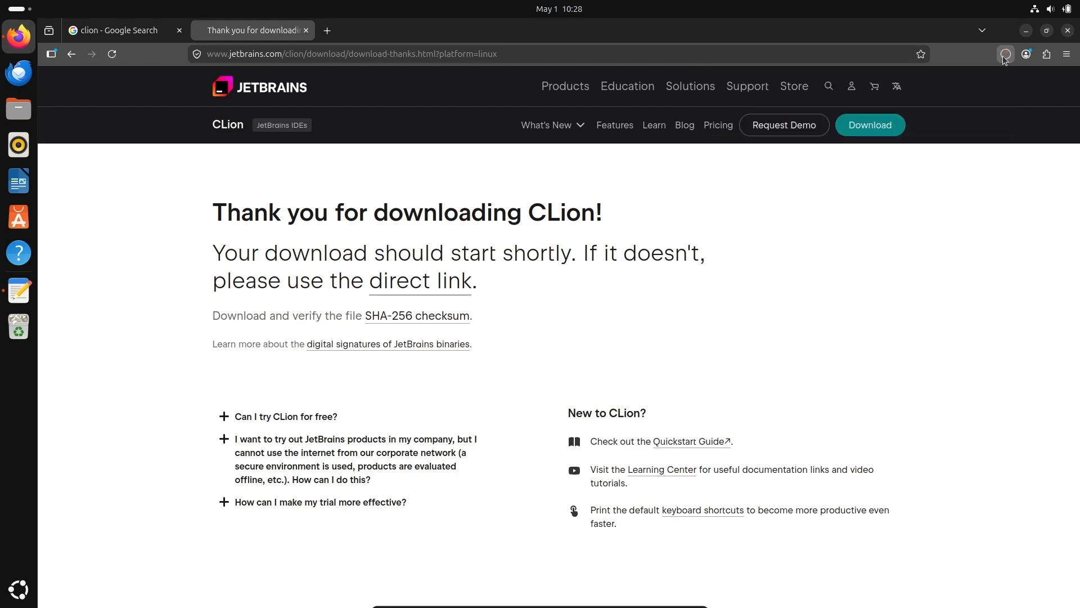
left_click(1005, 55)
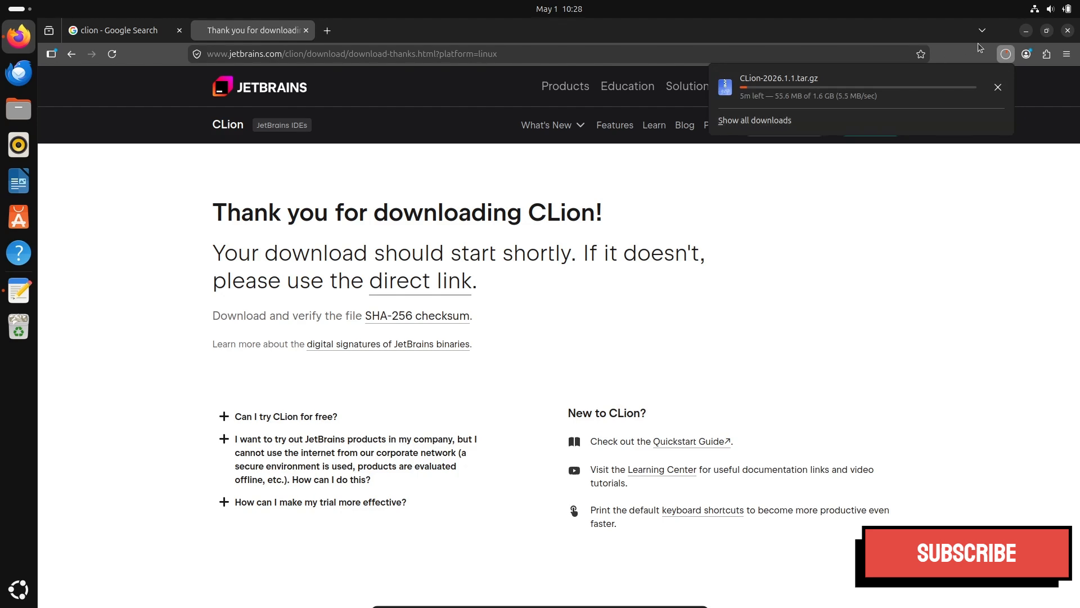
Minimize the browser, search the installed applications for "terminal" and open Terminal.
left_click(1026, 30)
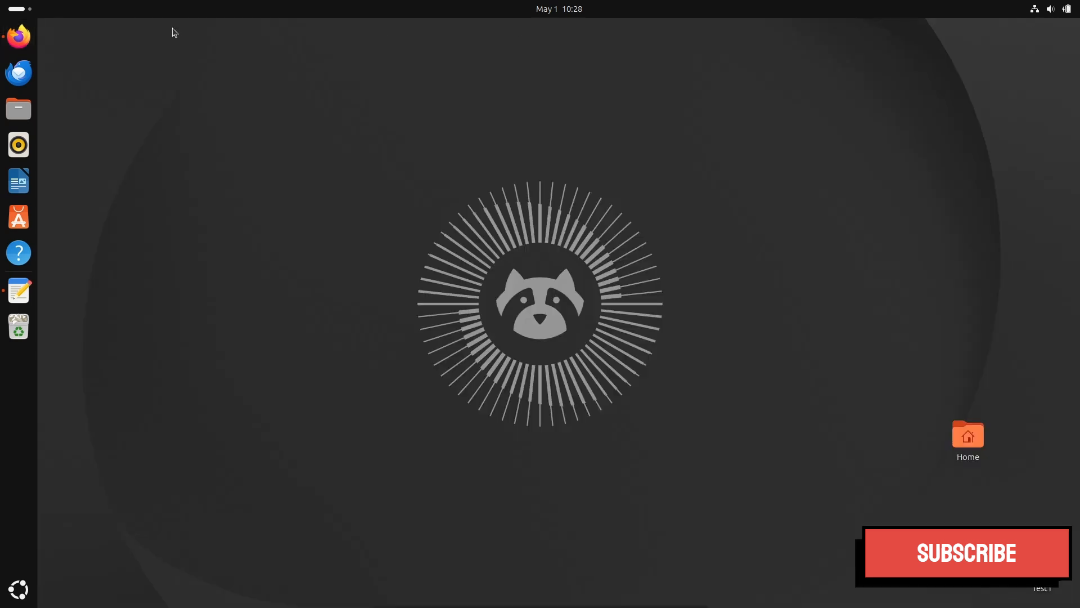
left_click(27, 13)
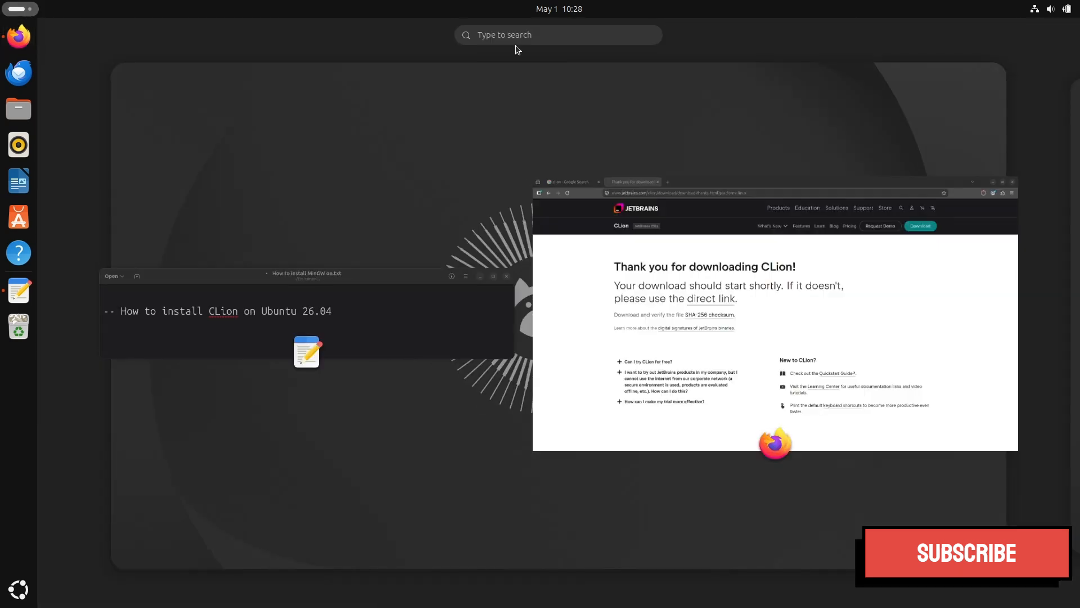
type("ter")
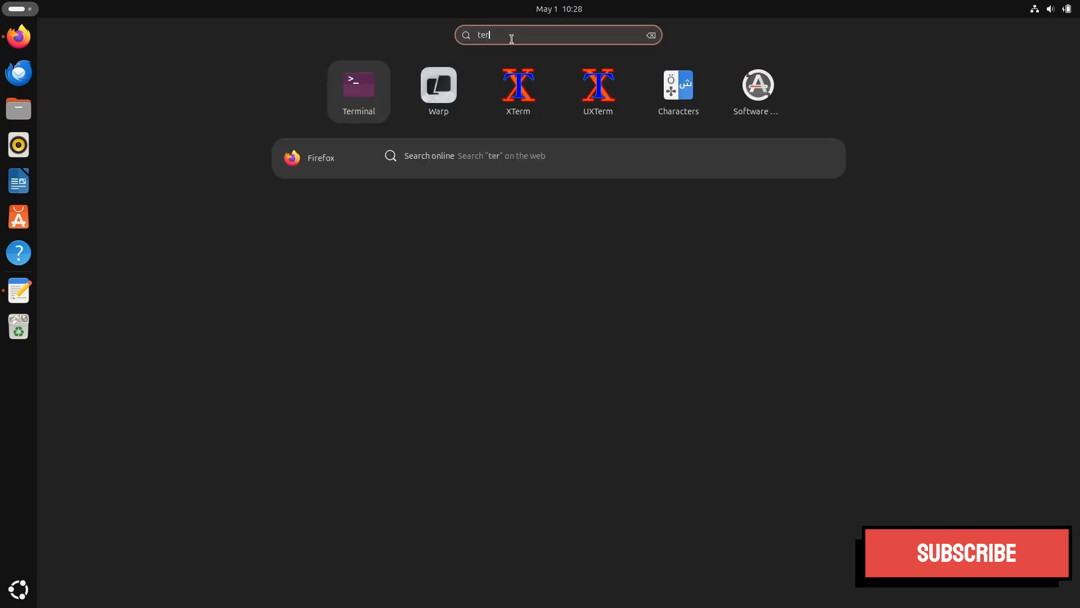
type("minal")
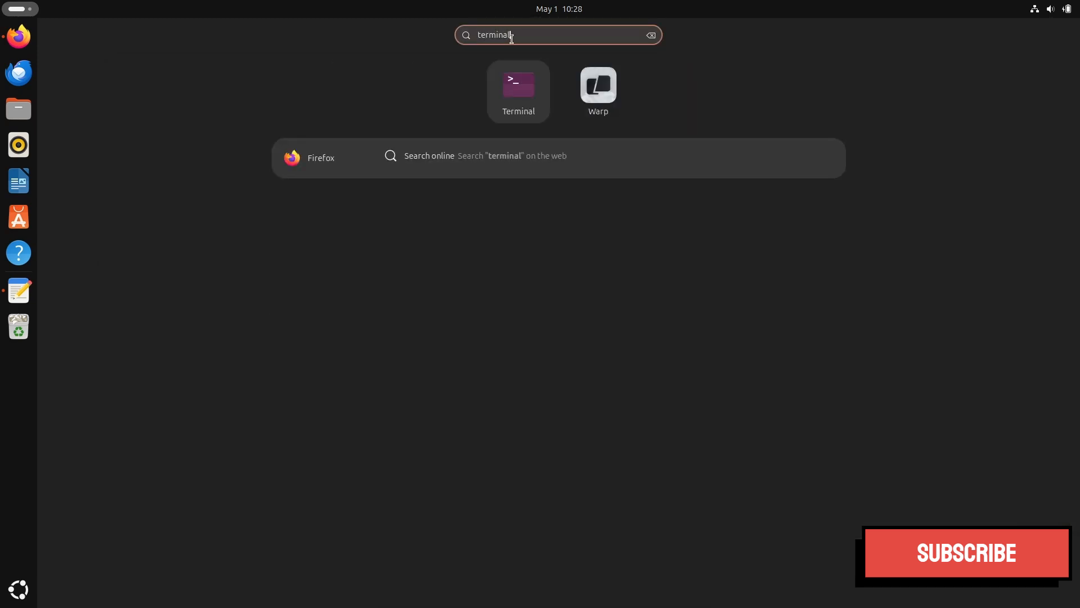
left_click(523, 97)
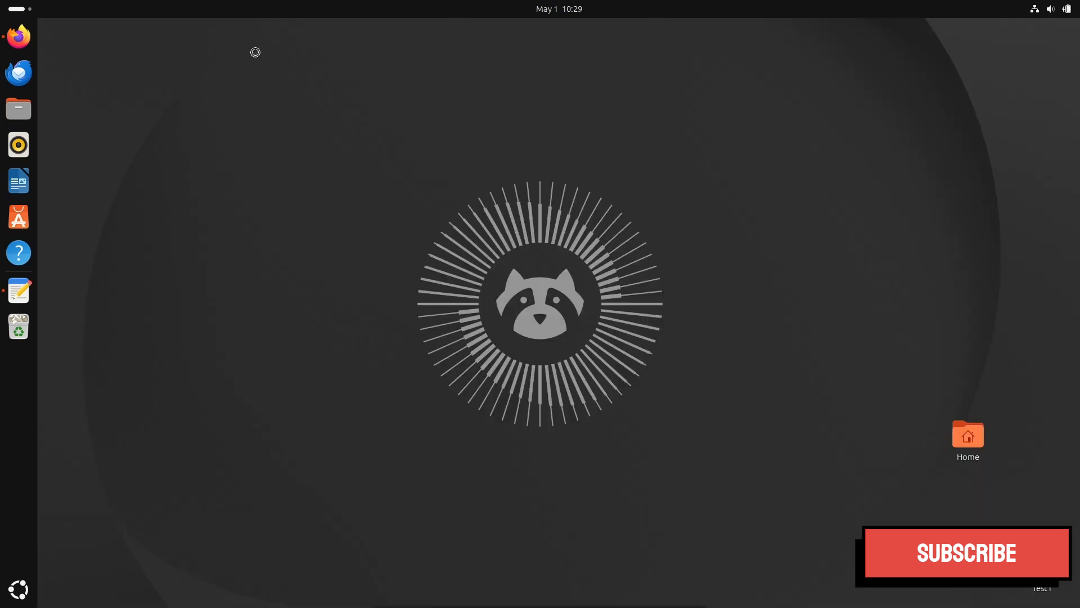
Check the installed compiler versions by running gcc --version and g++ --version.
type("gcc --")
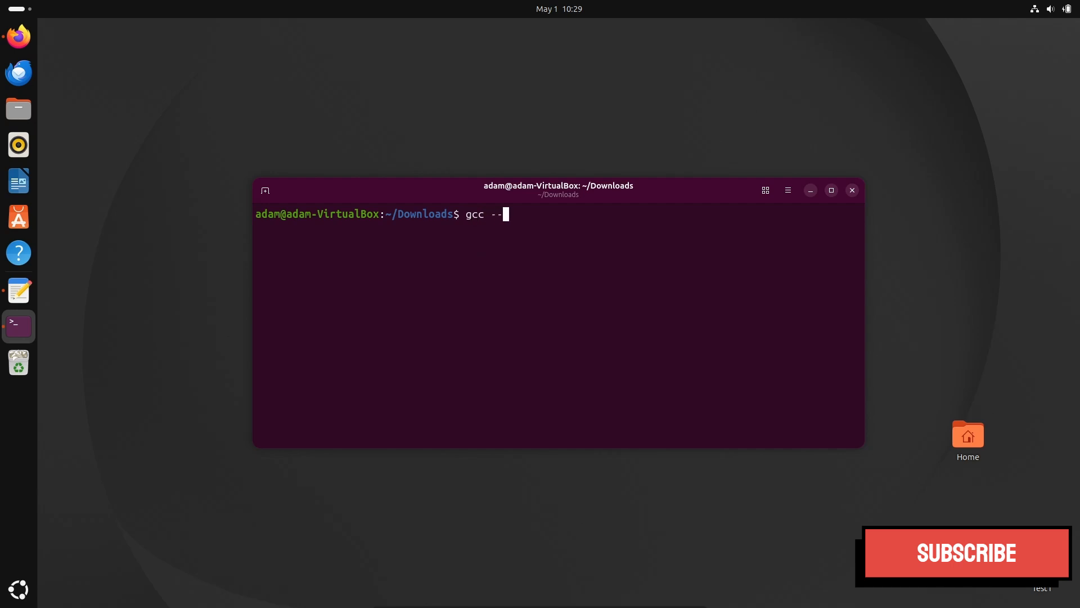
type("version")
key("Return")
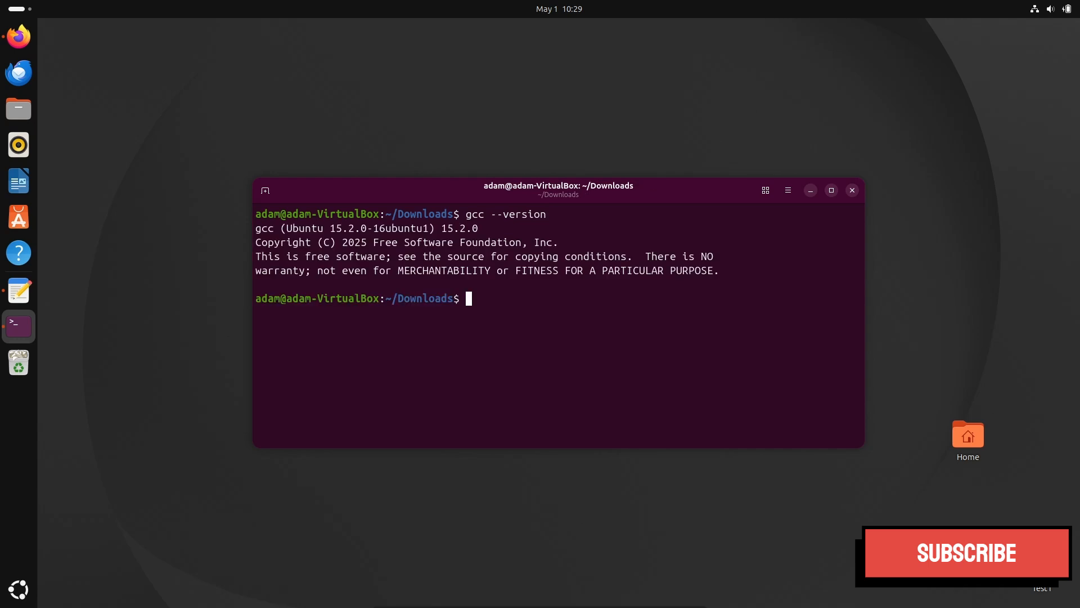
type("g++ --version")
key("Return")
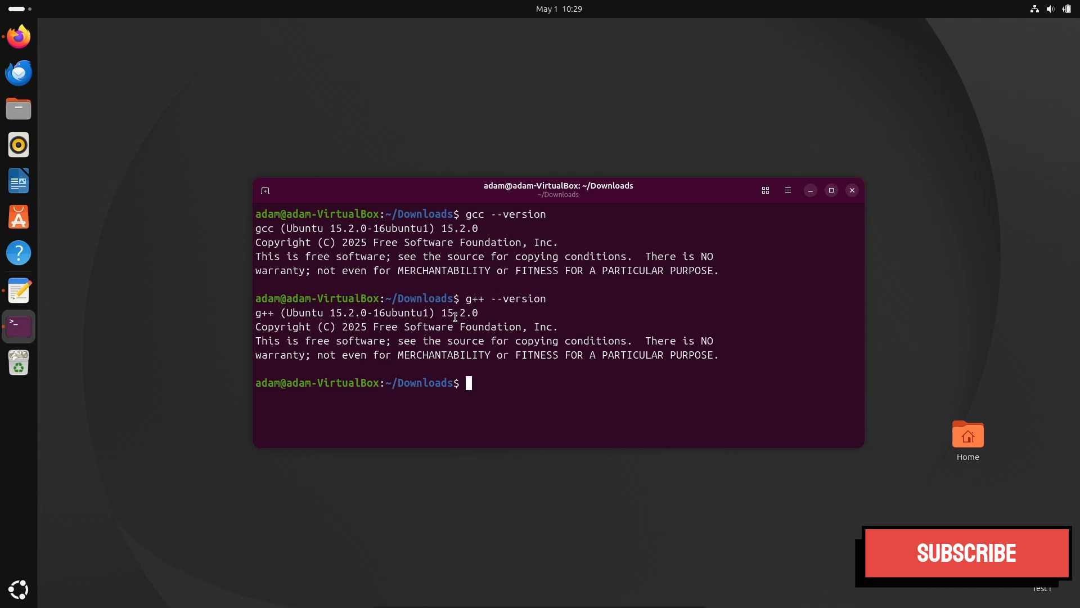
Clear the terminal output and close the terminal window.
type("clear")
key("Return")
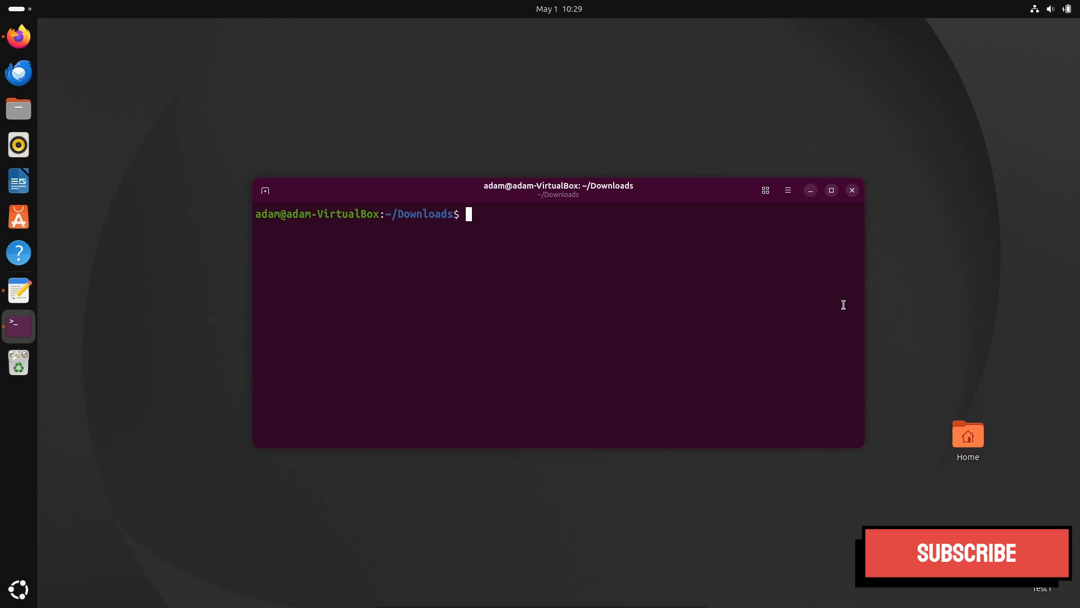
left_click(853, 191)
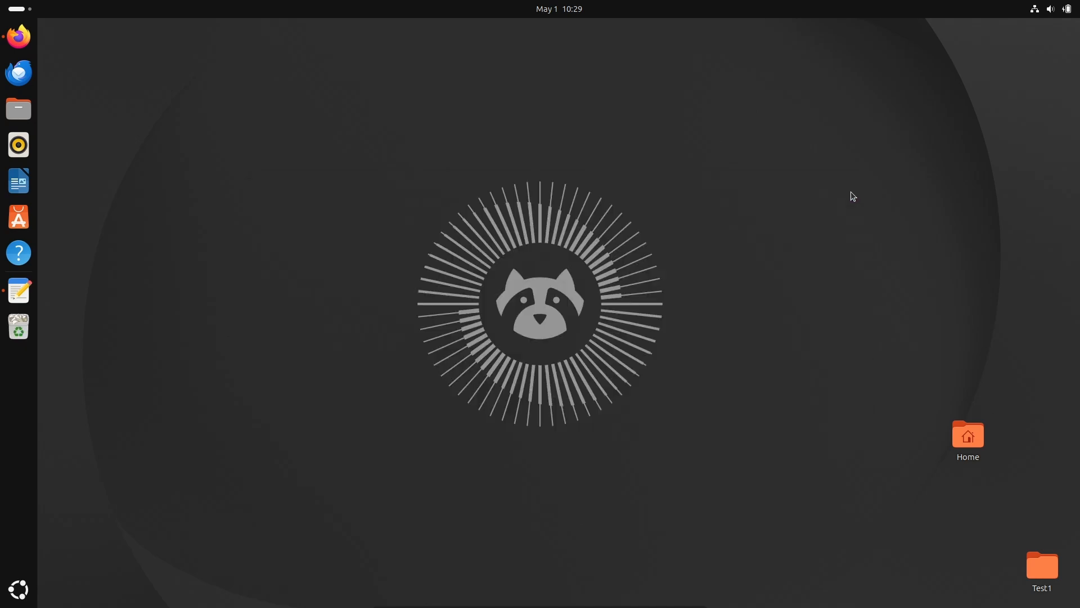
Return to Firefox and show the downloaded CLion-2026.1.1.tar.gz in its containing folder, minimizing the browser.
left_click(19, 36)
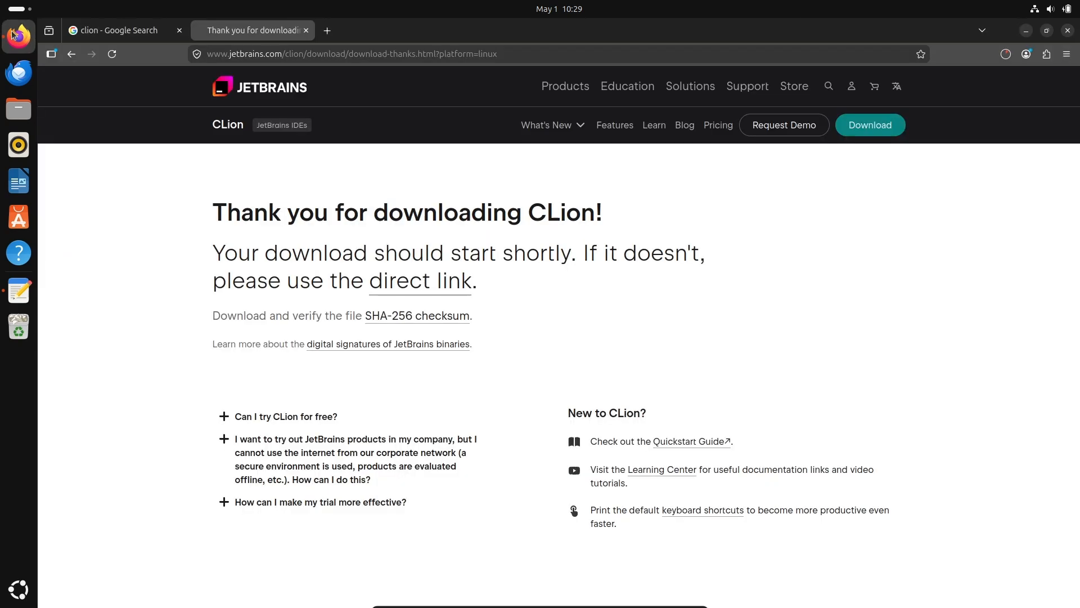
left_click(1006, 54)
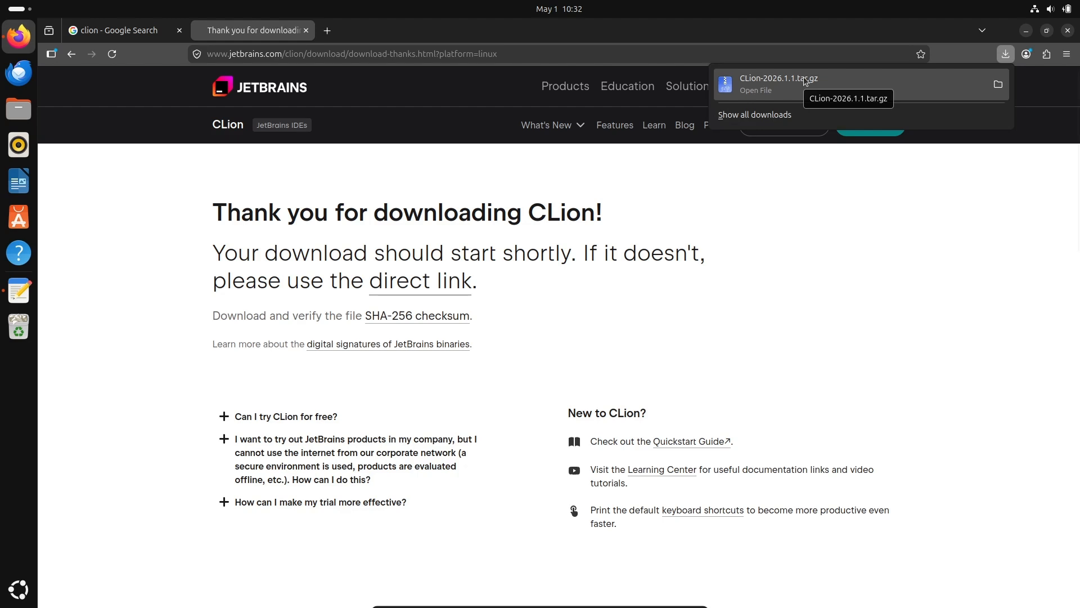
left_click(998, 85)
left_click(1026, 30)
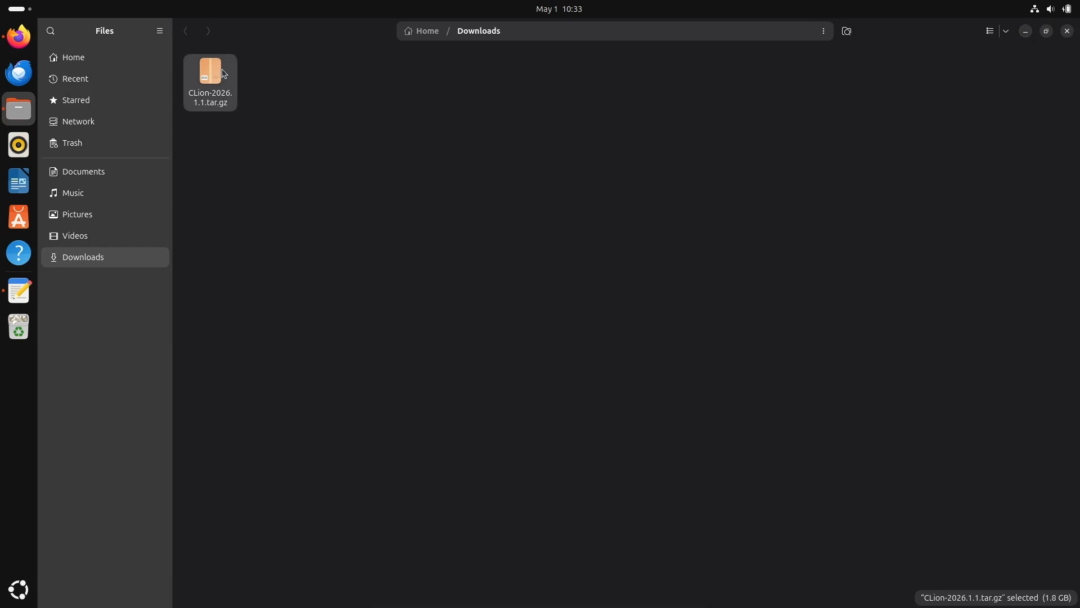
Extract CLion-2026.1.1.tar.gz in the Downloads folder and view the extraction progress.
right_click(213, 77)
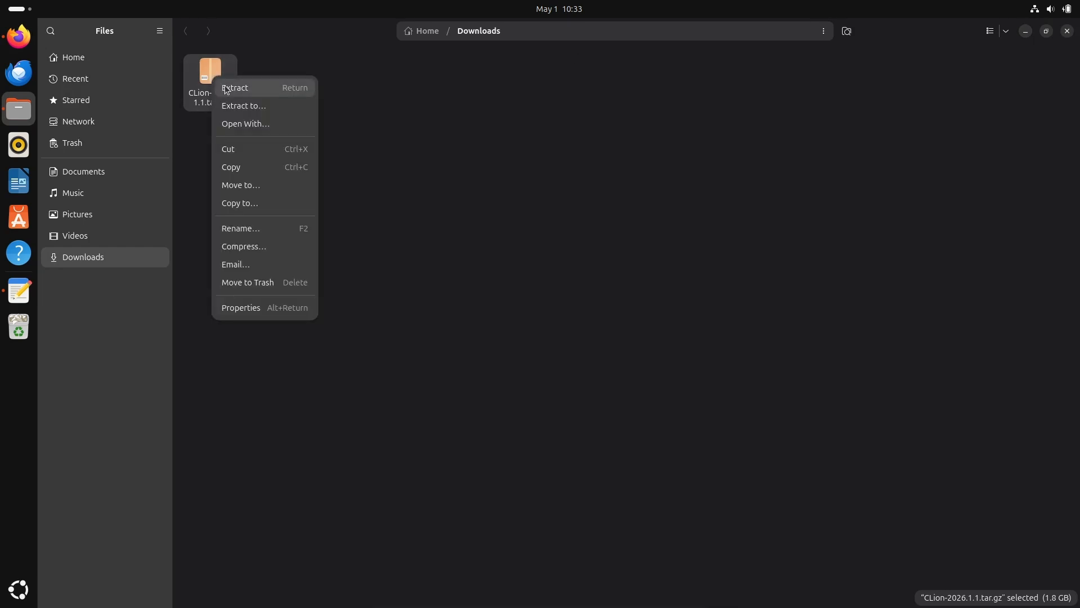
left_click(229, 93)
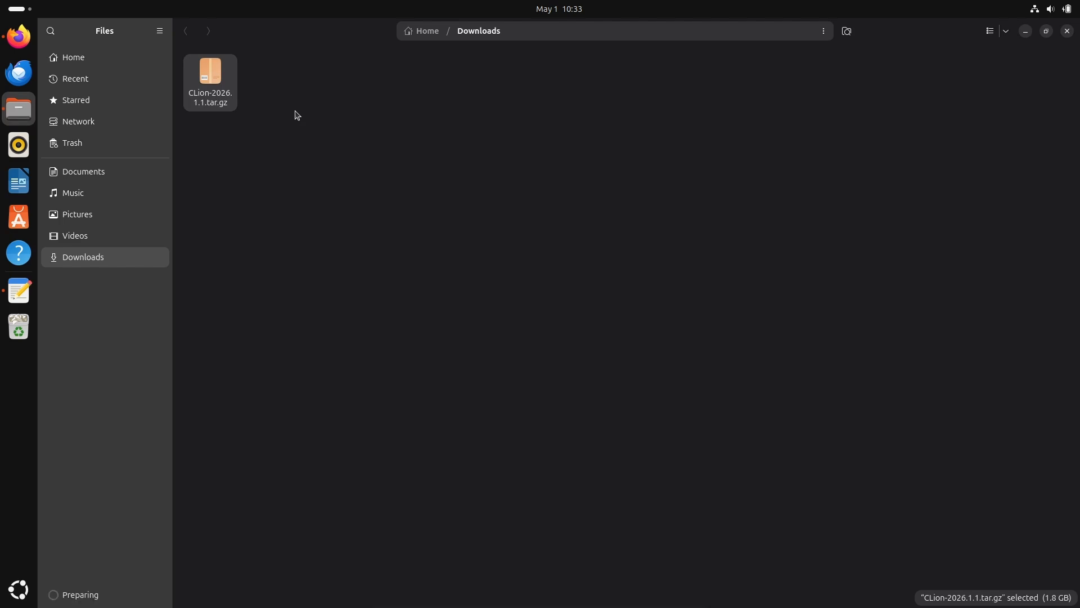
left_click(81, 597)
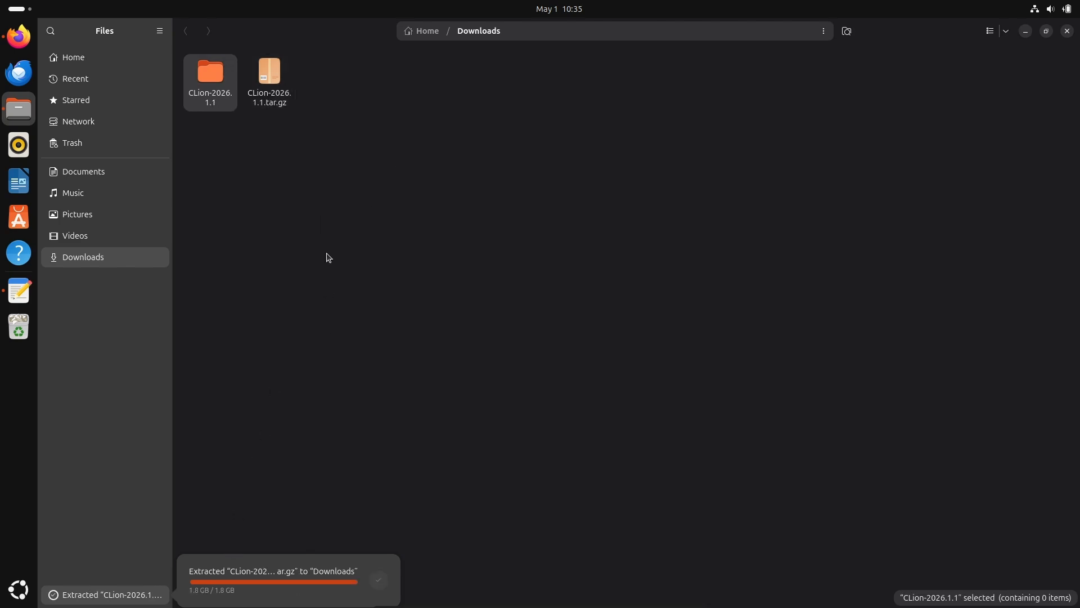
Open the bin folder inside the extracted CLion-2026.1.1 folder and launch the clion executable.
double_click(214, 84)
double_click(210, 78)
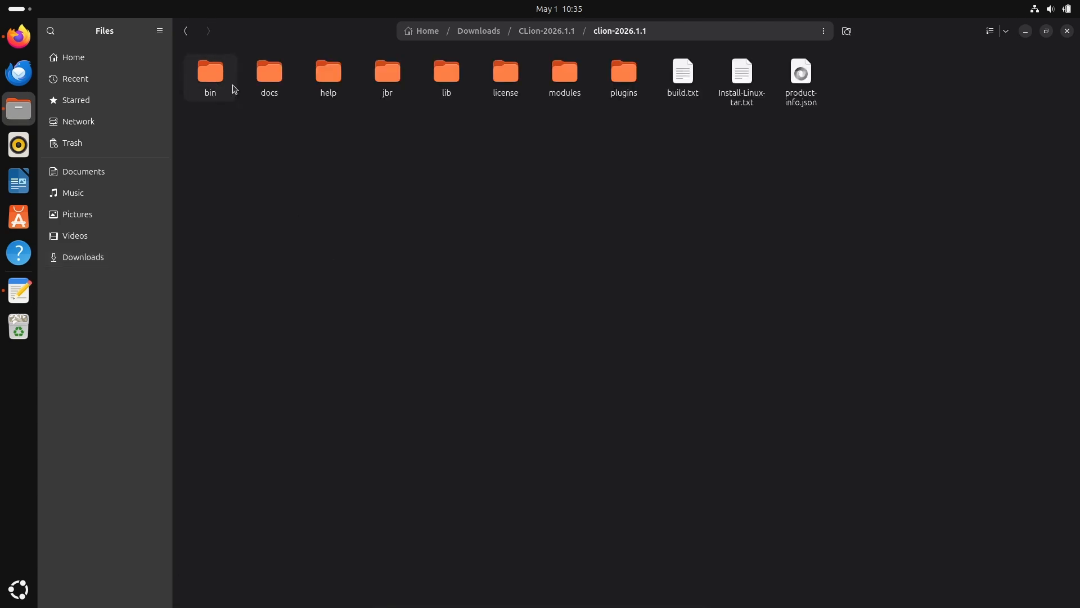
double_click(213, 84)
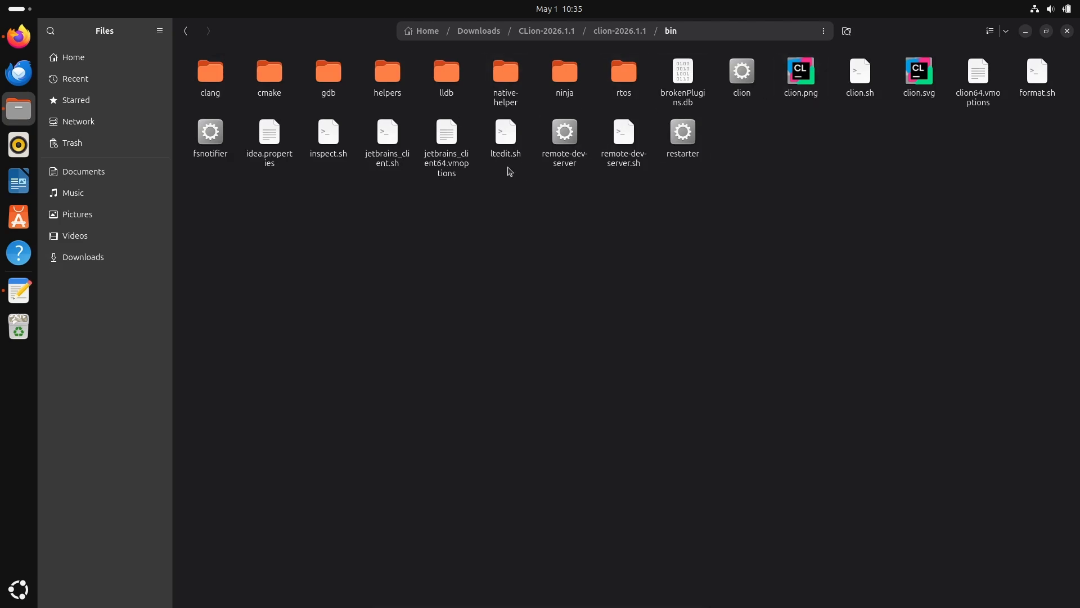
left_click(744, 71)
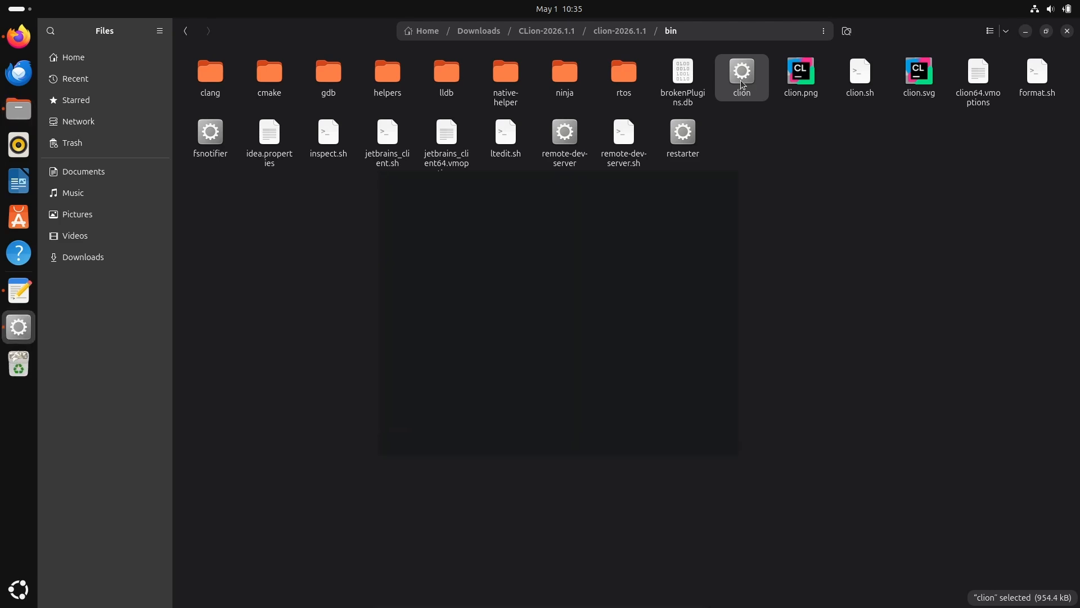
Minimize the file manager and browser windows, and skip importing settings in the CLion setup.
left_click(1026, 33)
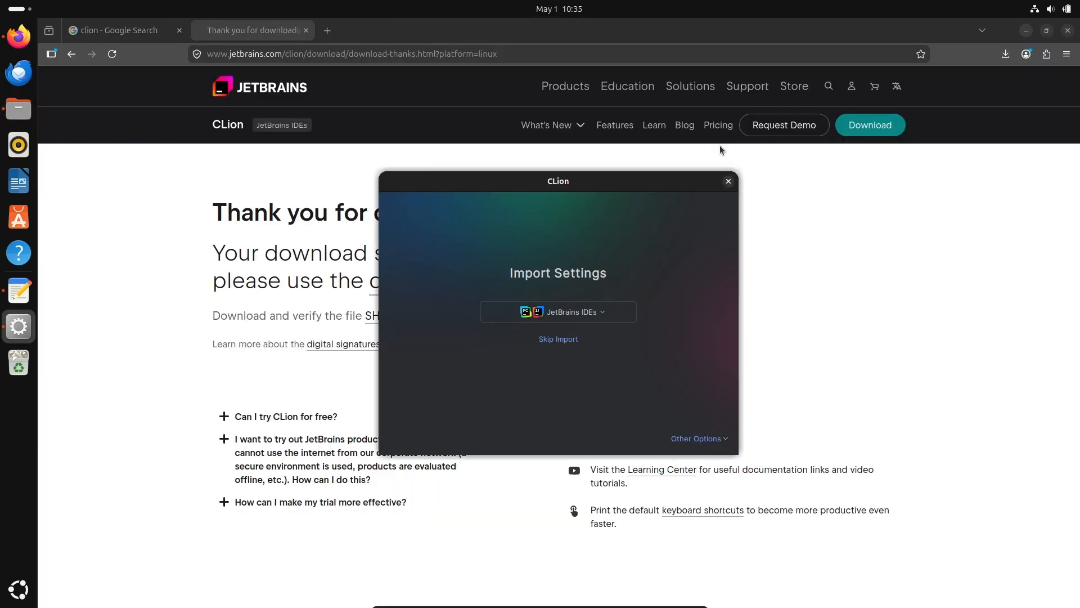
left_click(1026, 31)
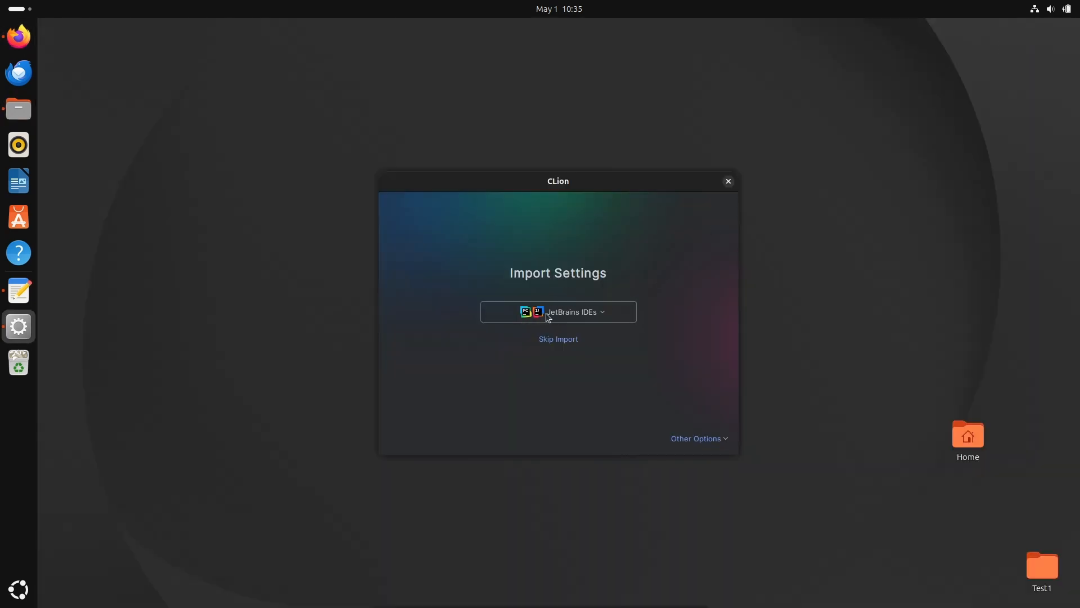
left_click(557, 344)
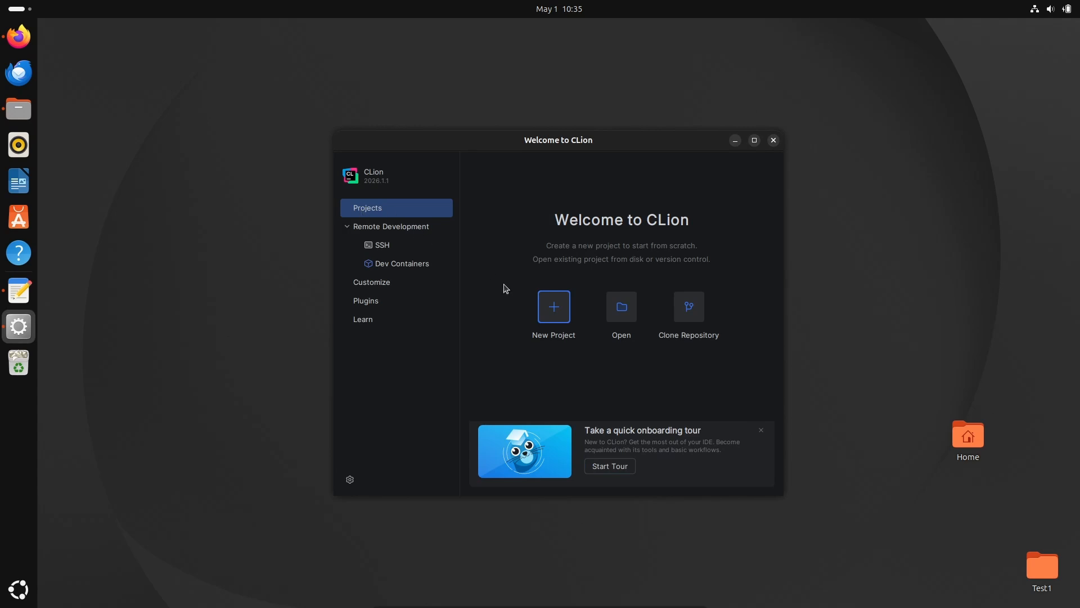
Start a new C++ Executable project and set its location to a folder named cppApp inside CLionProjects.
left_click(553, 309)
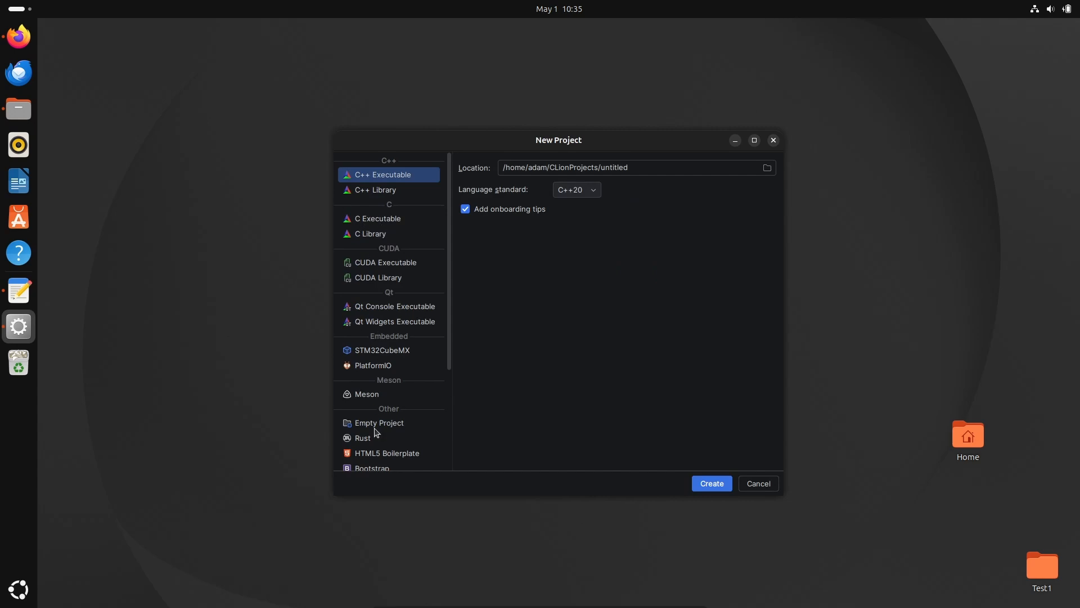
left_click_drag(450, 265, 446, 381)
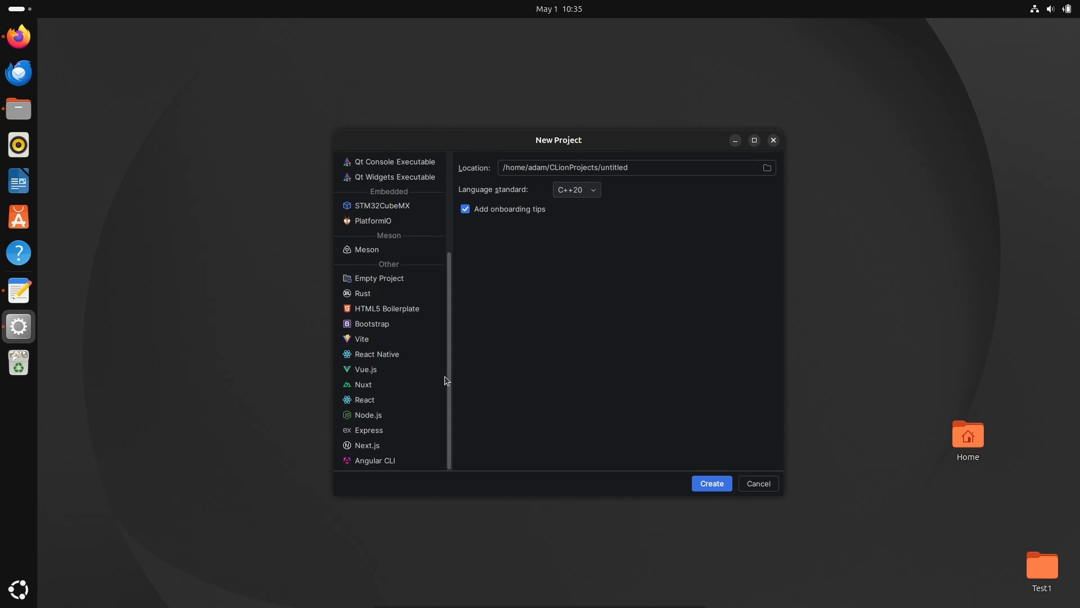
left_click_drag(445, 377, 430, 233)
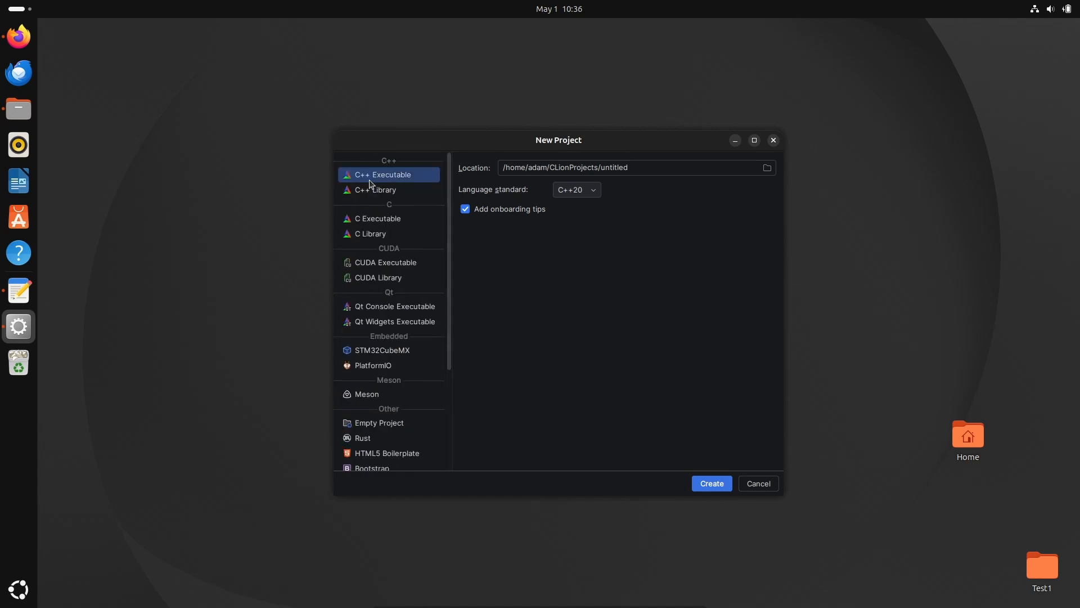
left_click(633, 172)
key("BackSpace")
key("BackSpace")
key("BackSpace")
key("BackSpace")
key("BackSpace")
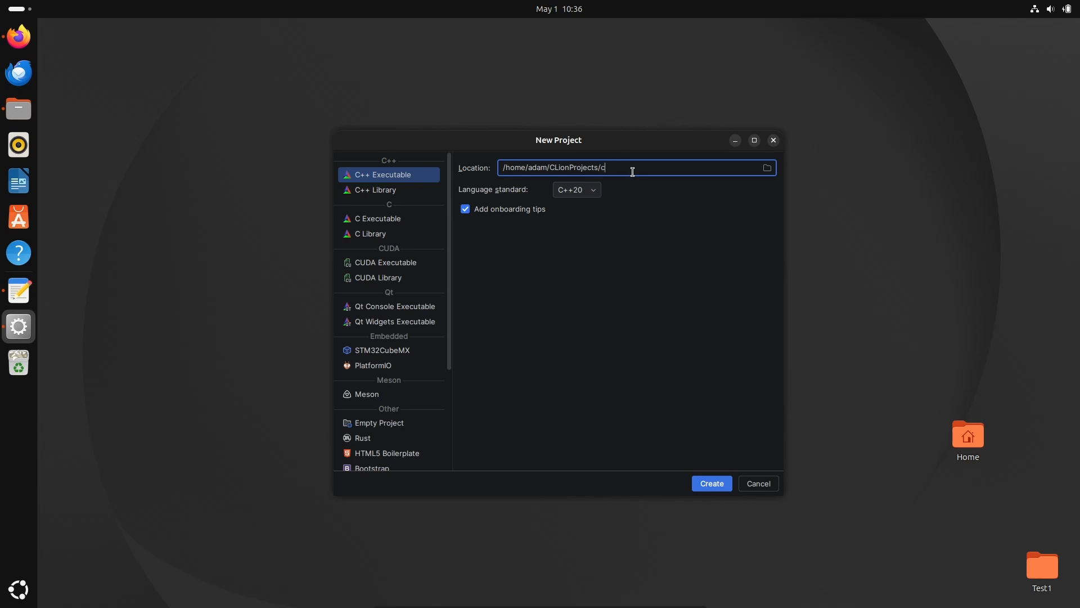
type("cppApp")
Create the project with the C++20 language standard and maximize the project window.
left_click(596, 192)
left_click(596, 192)
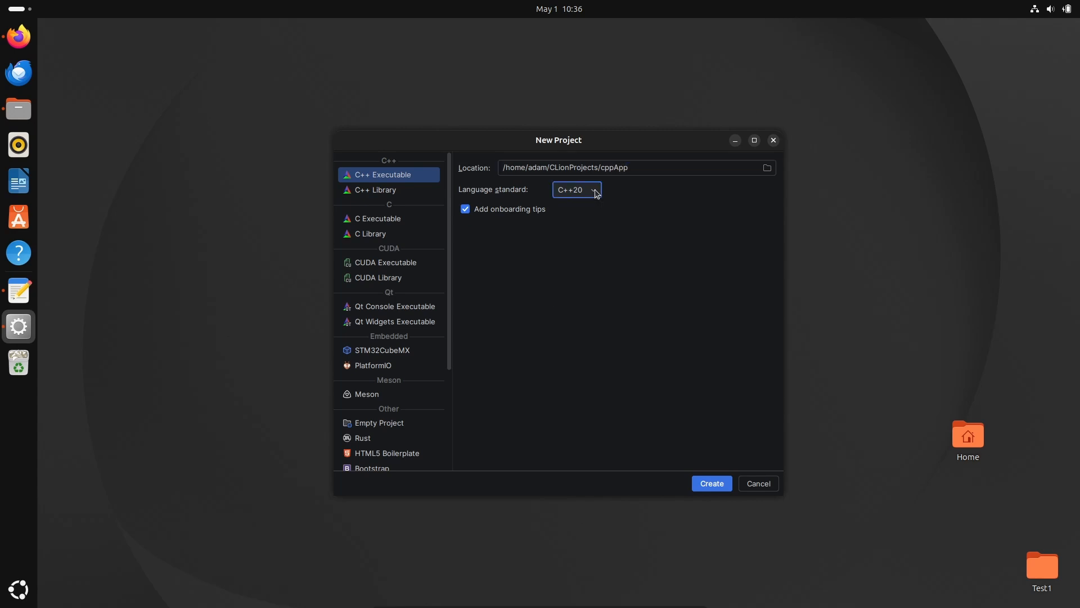
left_click(712, 491)
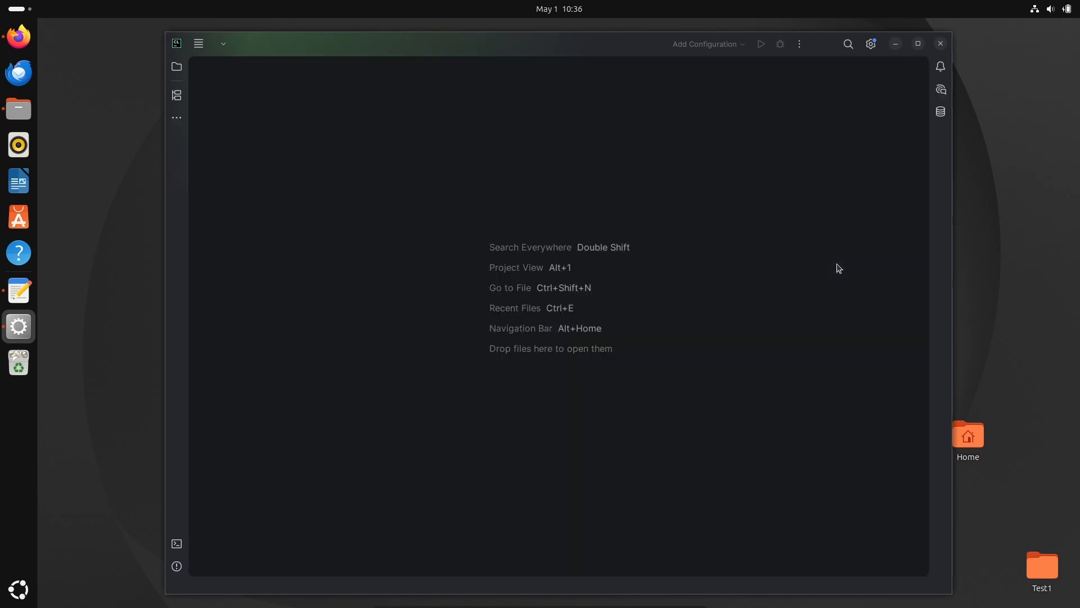
left_click(916, 44)
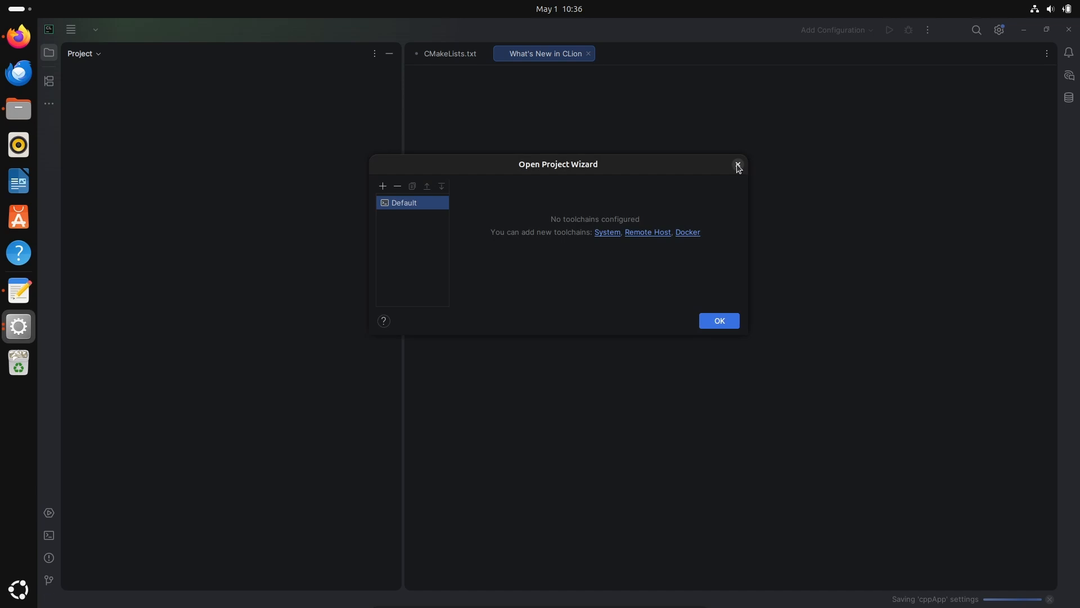
Close the Open Project Wizard without adding a toolchain and choose to wait for the unresponsive IDE.
left_click(738, 165)
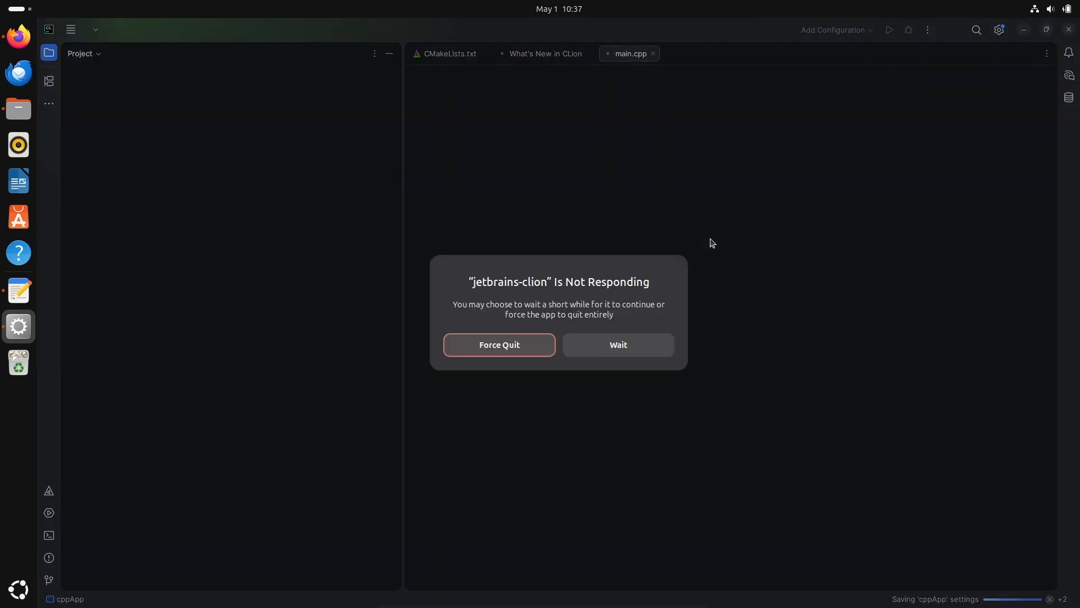
left_click(606, 347)
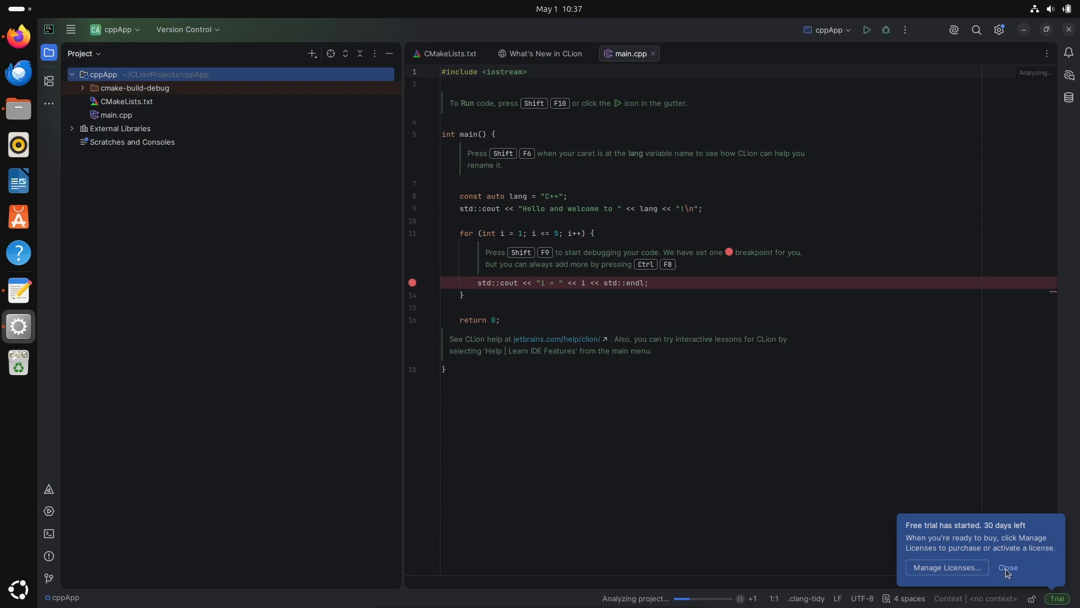
Run the cppApp configuration and highlight the loop values printed in its output.
left_click(867, 32)
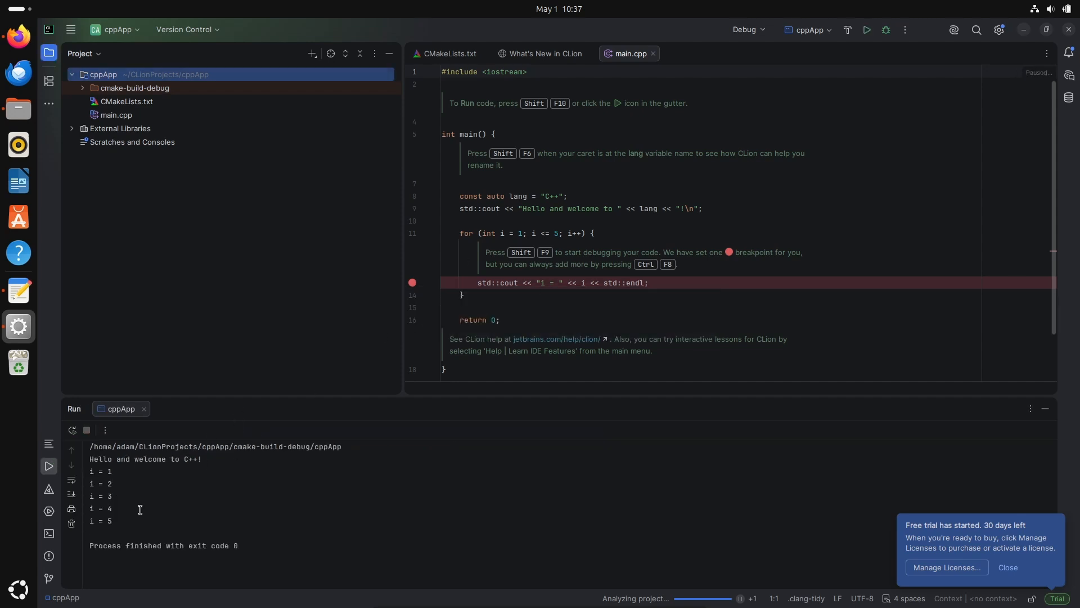
left_click_drag(99, 484, 118, 521)
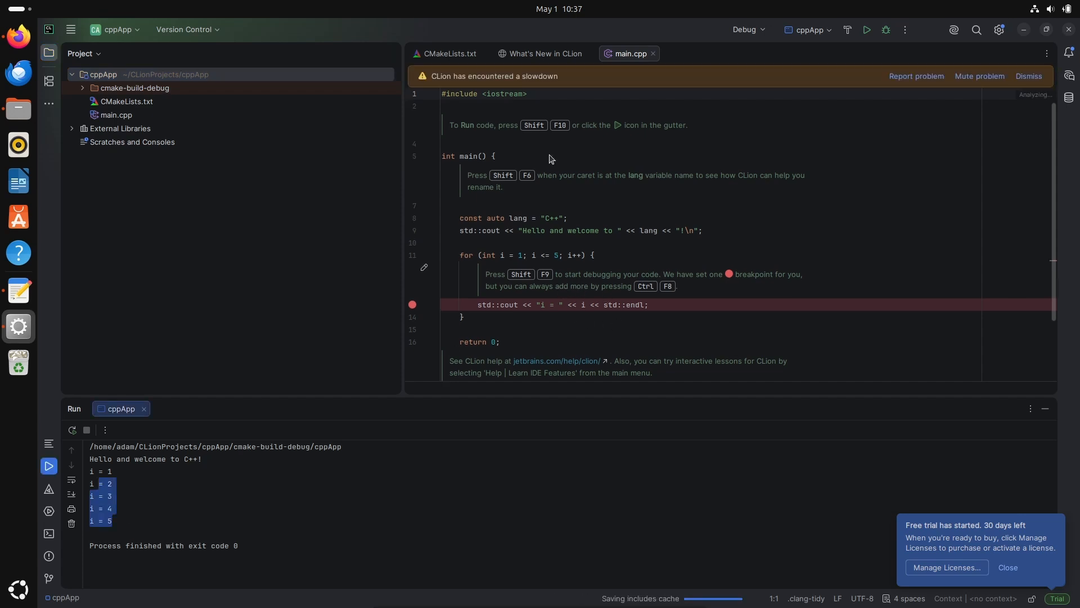
Dismiss the slowdown notice, then set the for loop's upper limit in main.cpp to 10 and rerun cppApp.
left_click(1028, 76)
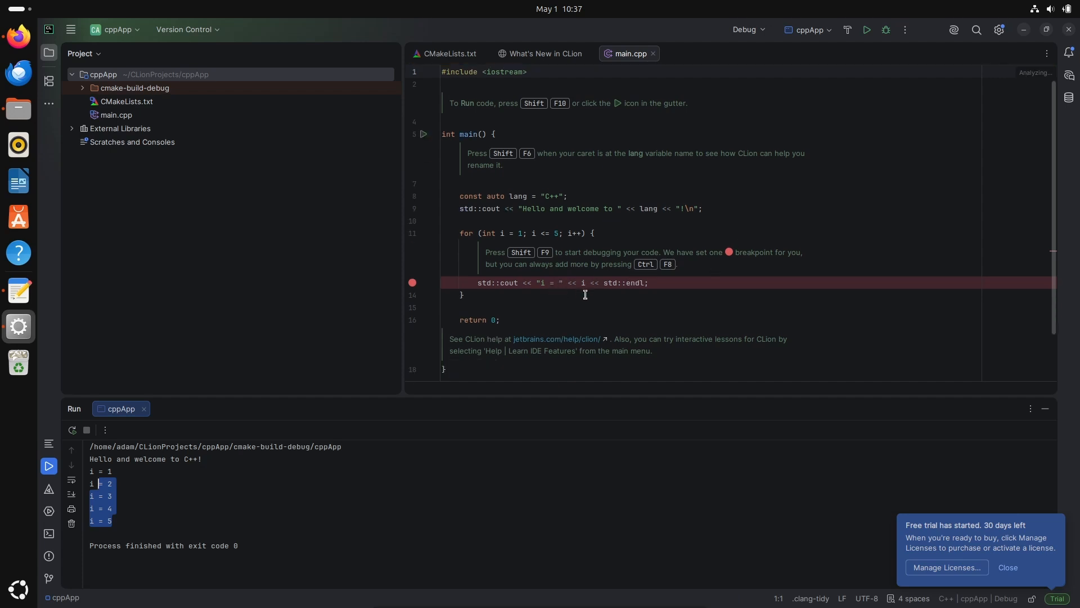
left_click(556, 231)
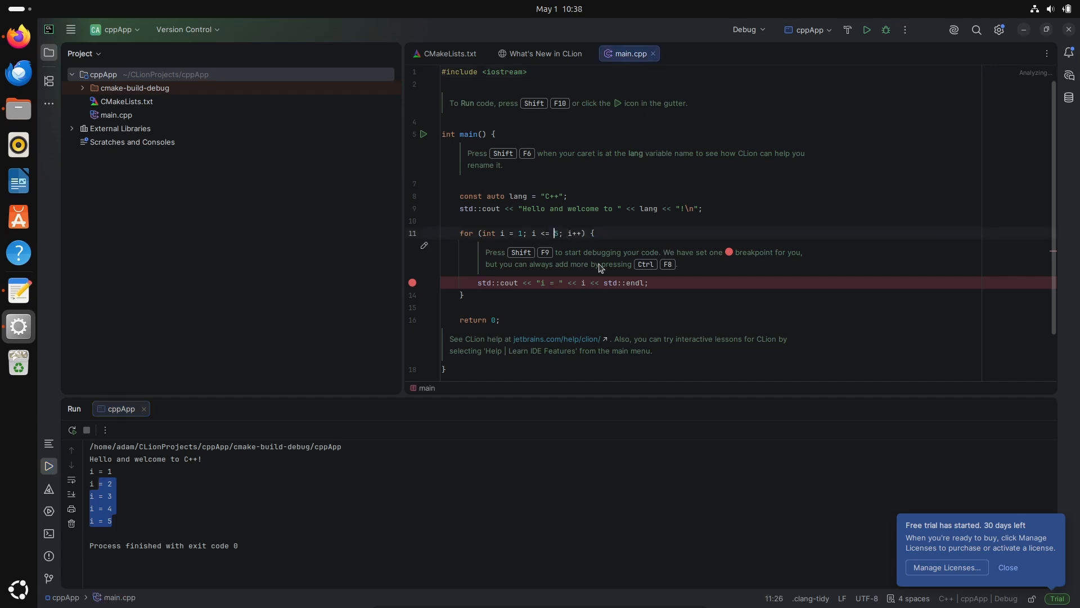
key("Delete")
type("10")
key("shift+F10")
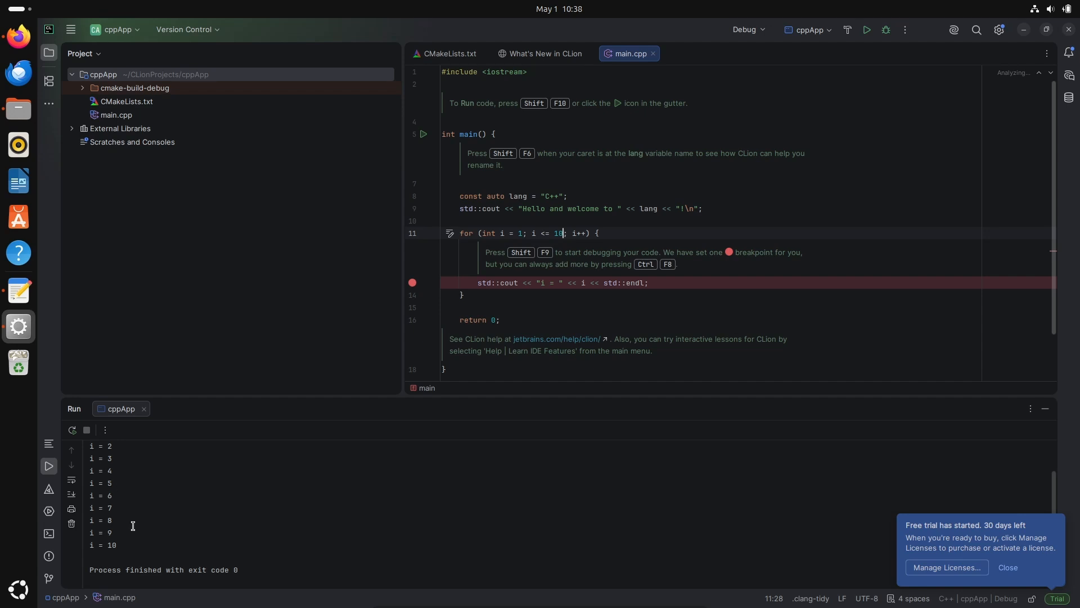
Minimize the IDE window and bring up the text editor note about installing CLion on Ubuntu 26.04.
left_click(1025, 31)
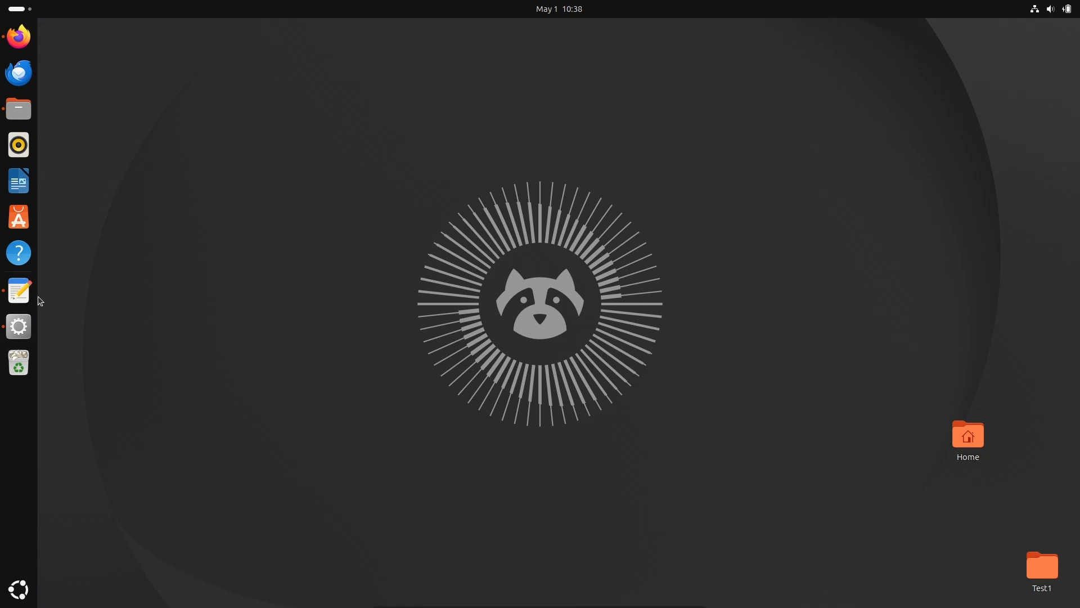
left_click(23, 291)
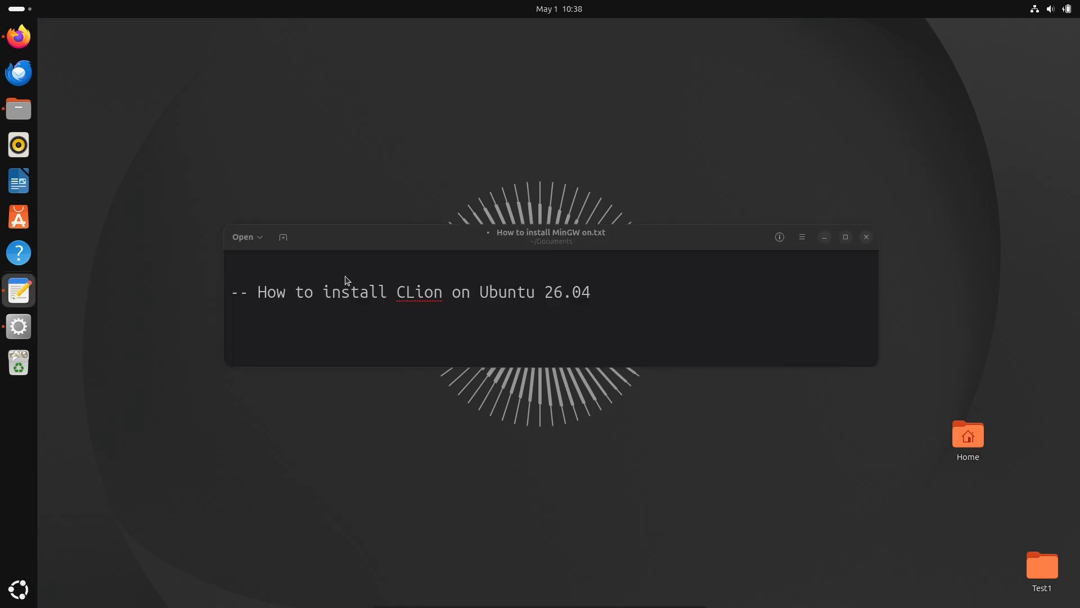